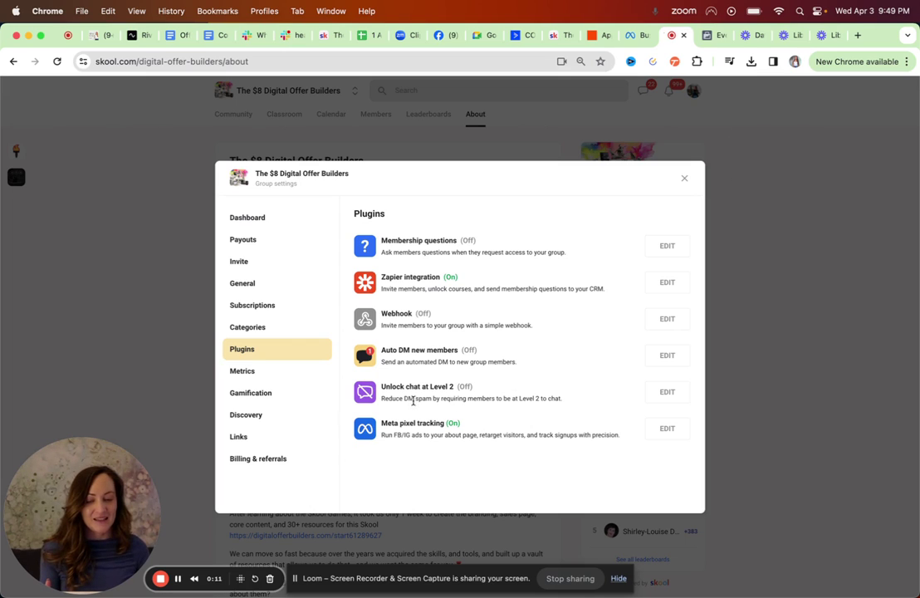
# Step: Reopen Skool's group settings on the Plugins page, where Zapier and Meta pixel tracking are enabled
pyautogui.click(683, 176)
pyautogui.click(645, 375)
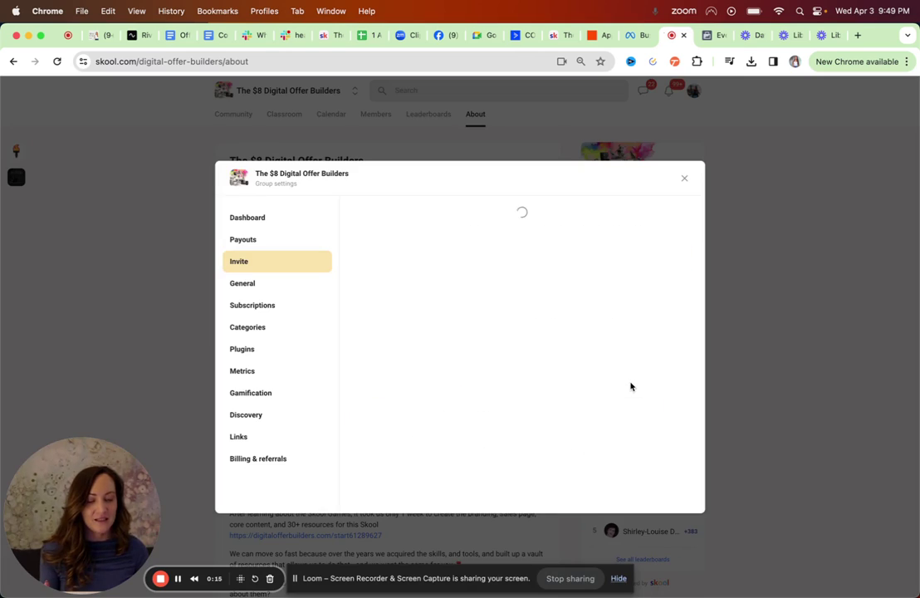
pyautogui.click(262, 349)
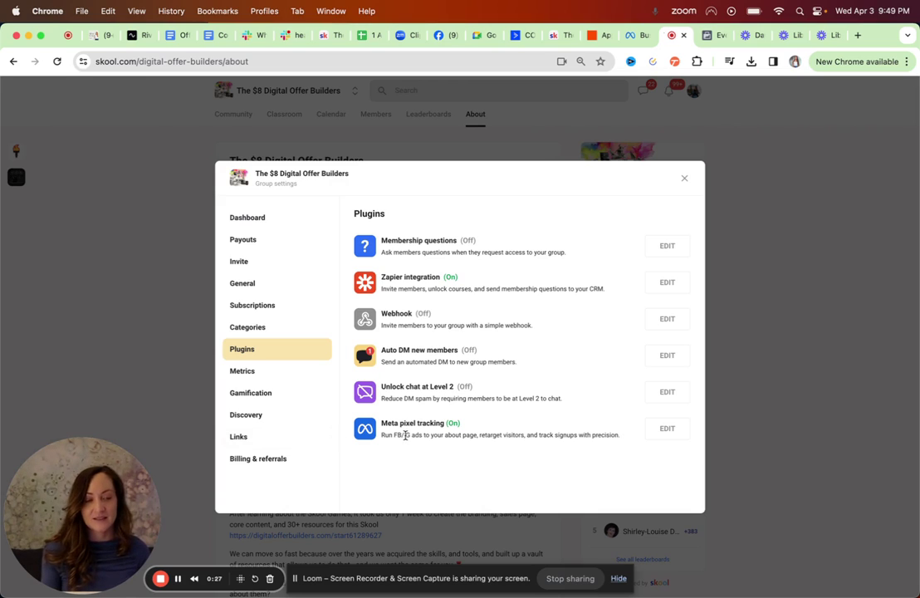
# Step: Switch to the F&A Pro New dataset overview in Events Manager and browse its events table
pyautogui.click(707, 40)
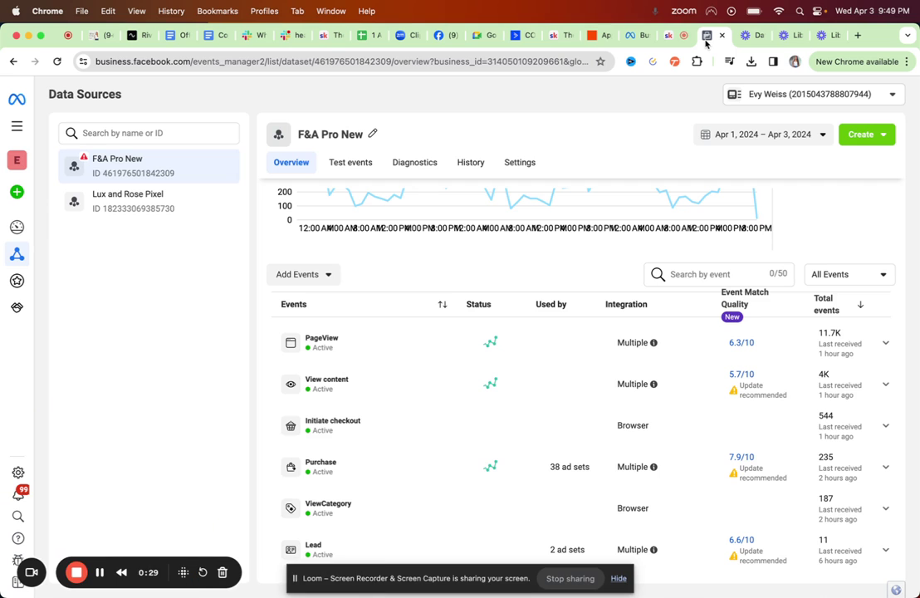
pyautogui.scroll(3, 474, 335)
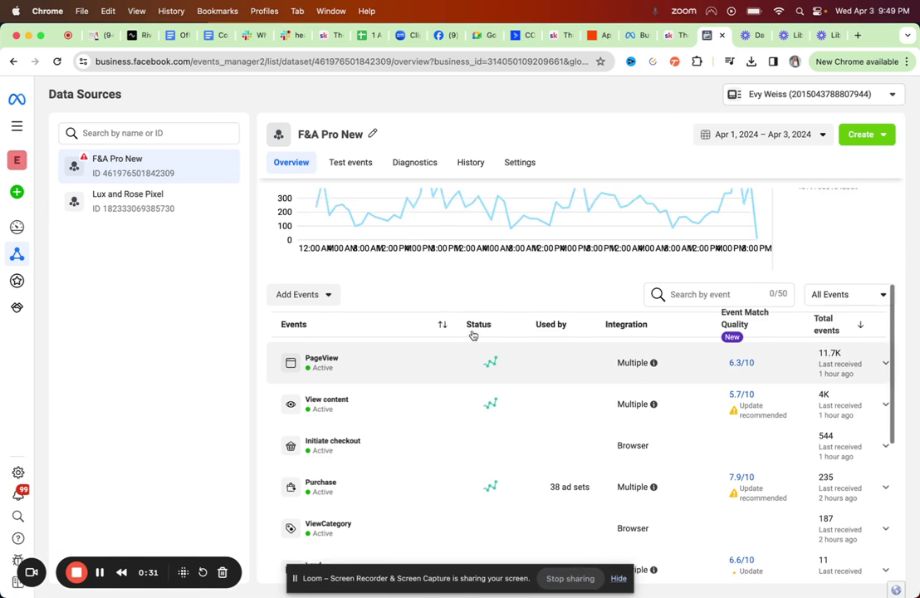
pyautogui.scroll(-8, 473, 335)
pyautogui.scroll(5, 474, 334)
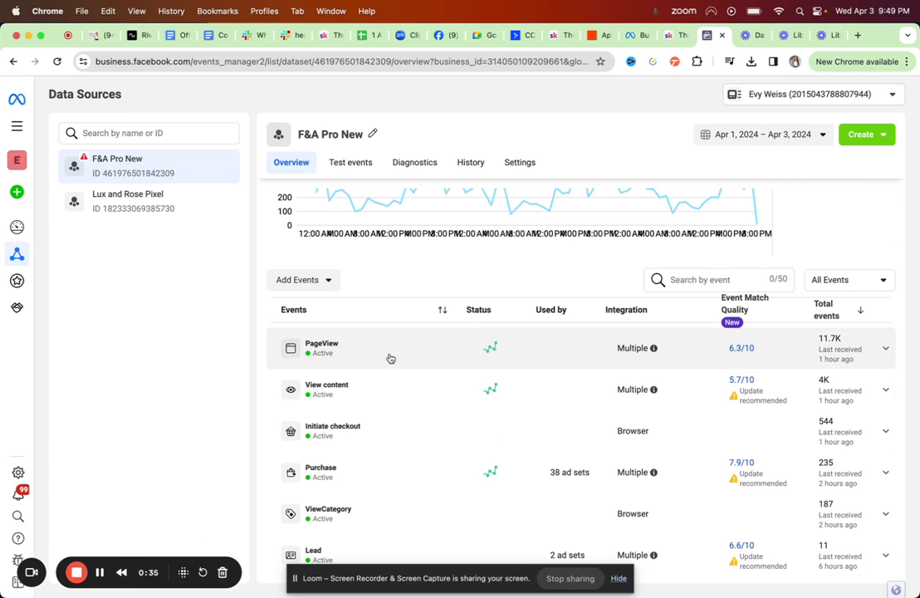
pyautogui.scroll(-5, 380, 486)
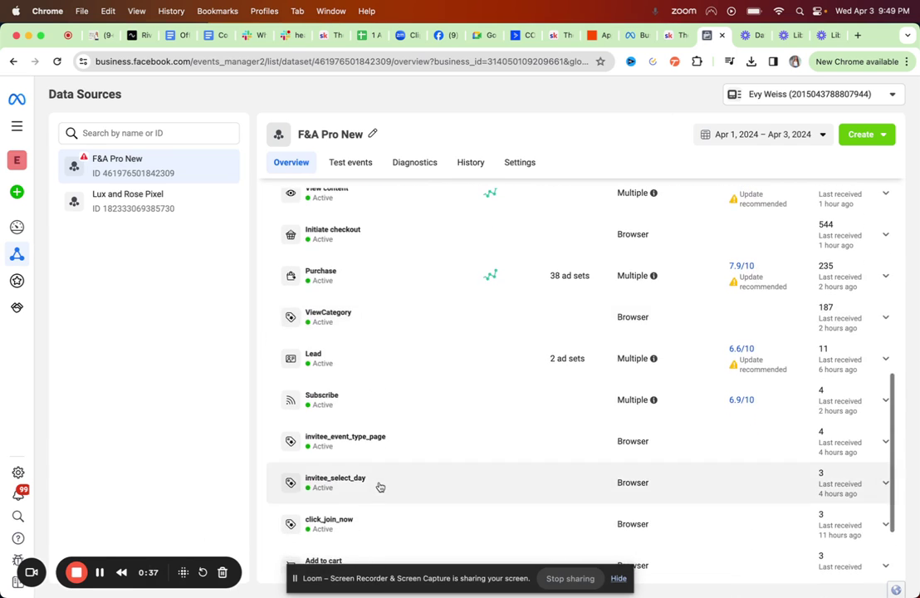
pyautogui.scroll(3, 380, 487)
pyautogui.scroll(2, 380, 487)
# Step: Expand the PageView event row to show its activity details
pyautogui.click(429, 357)
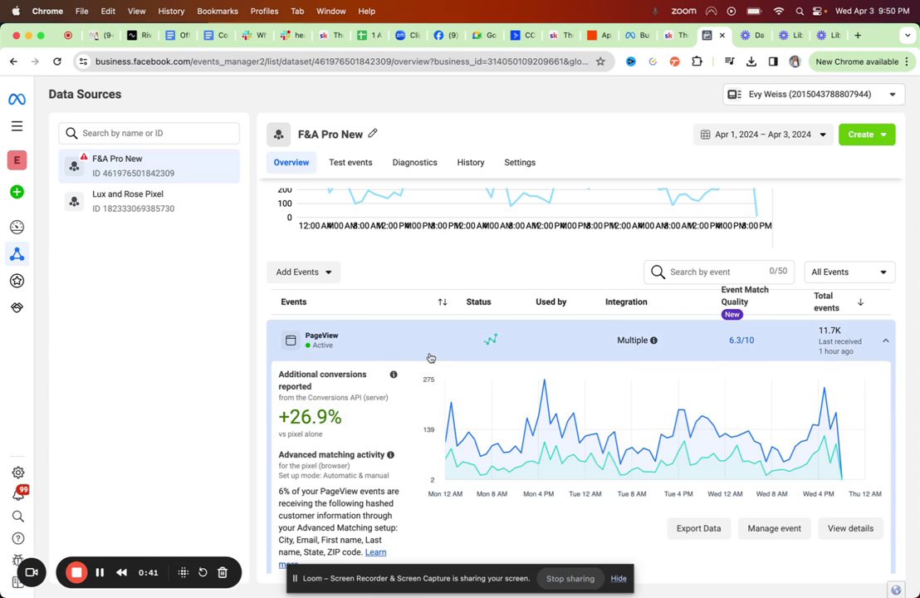
pyautogui.moveTo(664, 386)
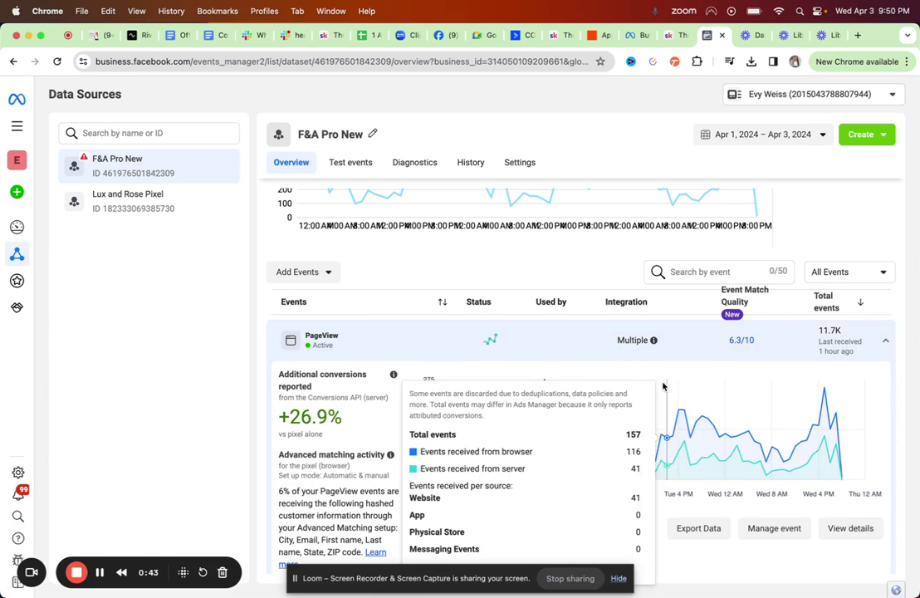
pyautogui.click(442, 353)
pyautogui.click(441, 353)
pyautogui.scroll(-1, 684, 424)
pyautogui.moveTo(683, 425)
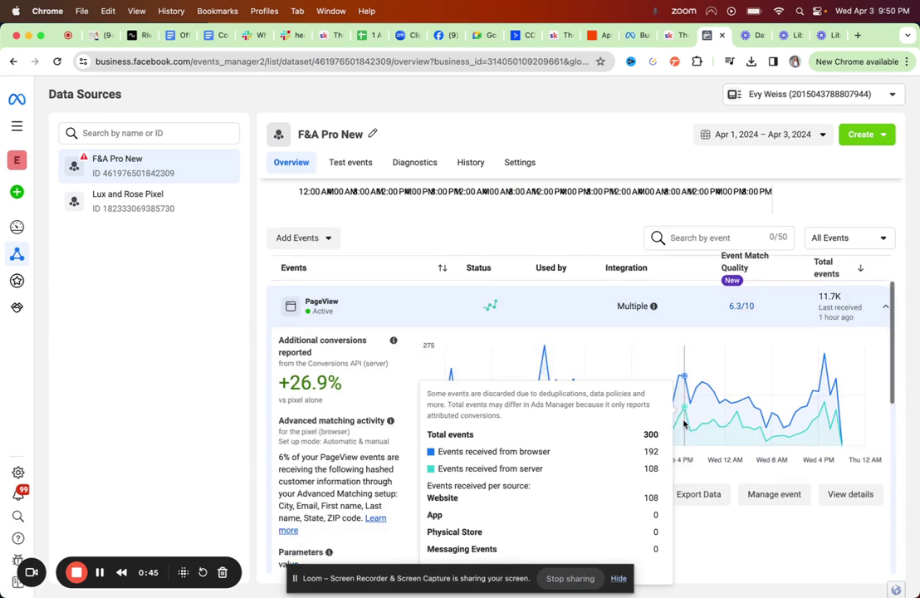
pyautogui.scroll(-3, 683, 424)
pyautogui.click(851, 355)
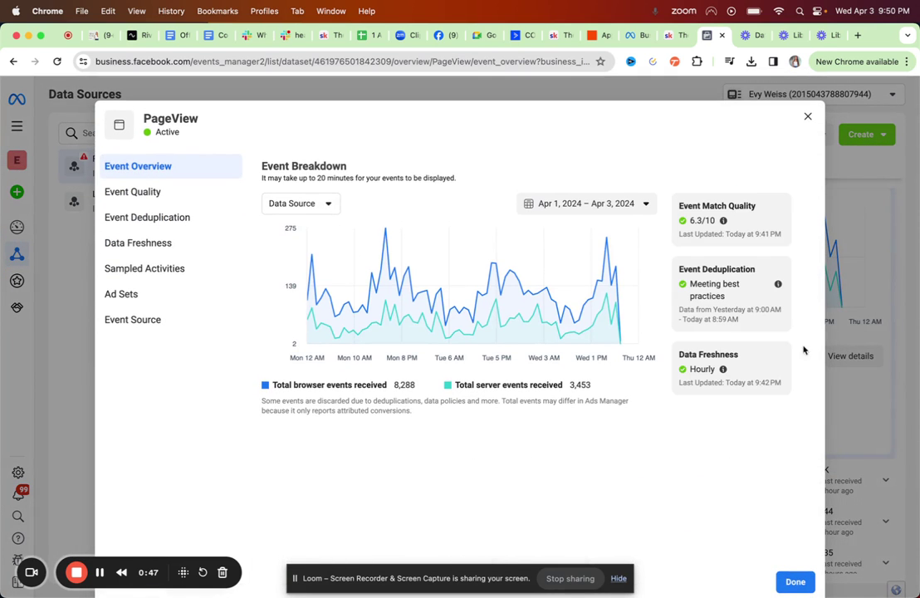
pyautogui.click(304, 206)
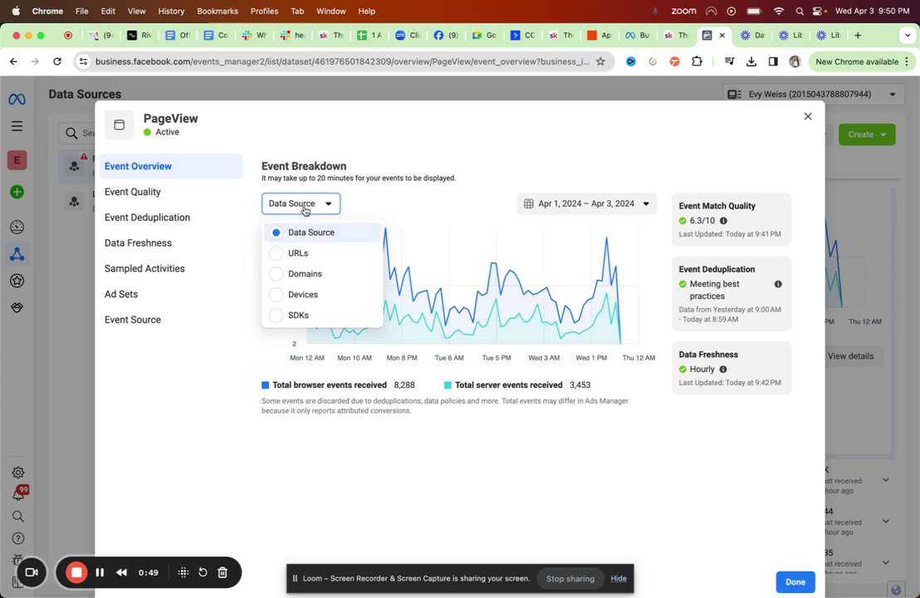
pyautogui.click(310, 255)
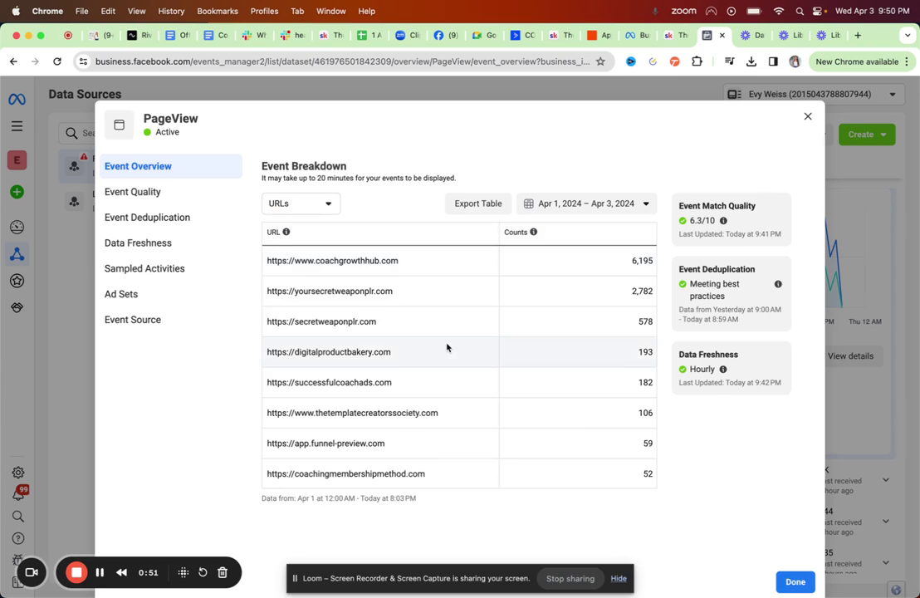
pyautogui.scroll(-5, 447, 347)
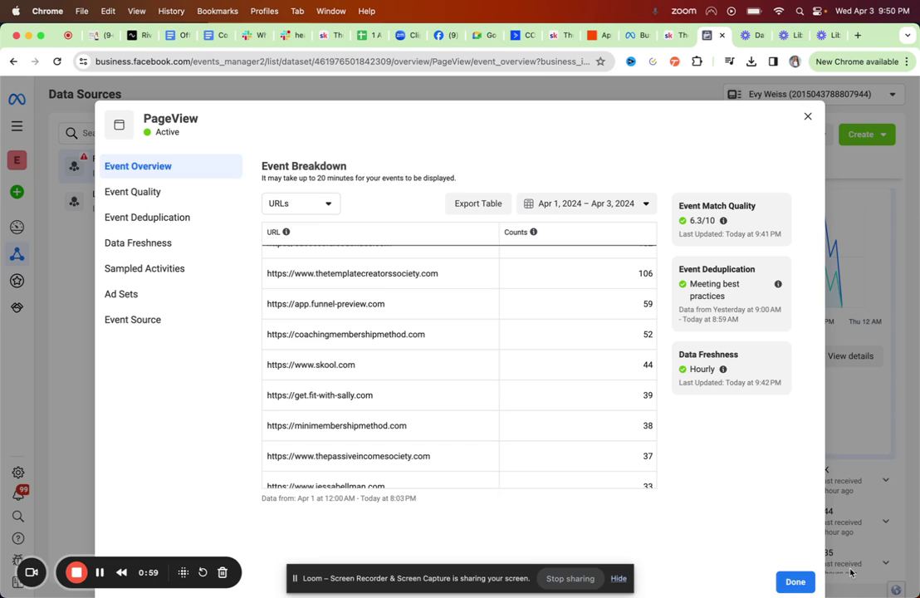
pyautogui.click(782, 578)
# Step: Open the F&A Pro New dataset settings and scroll down to Traffic Permissions
pyautogui.click(521, 161)
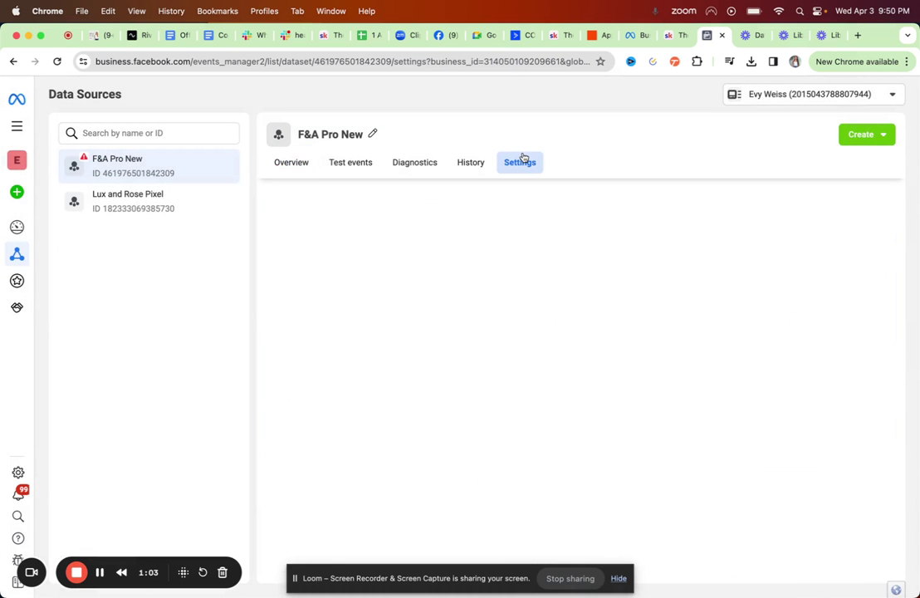
pyautogui.scroll(-3, 382, 394)
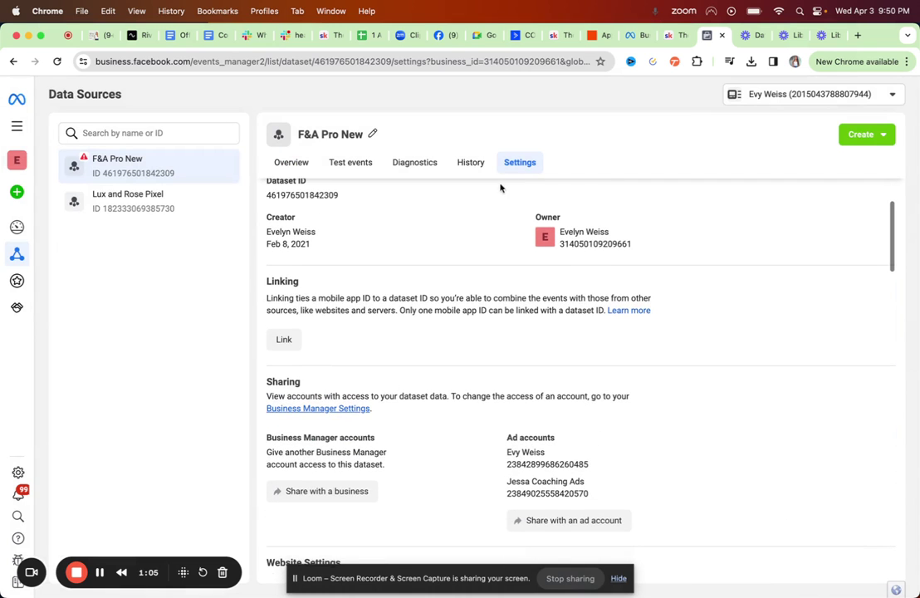
pyautogui.scroll(-10, 438, 384)
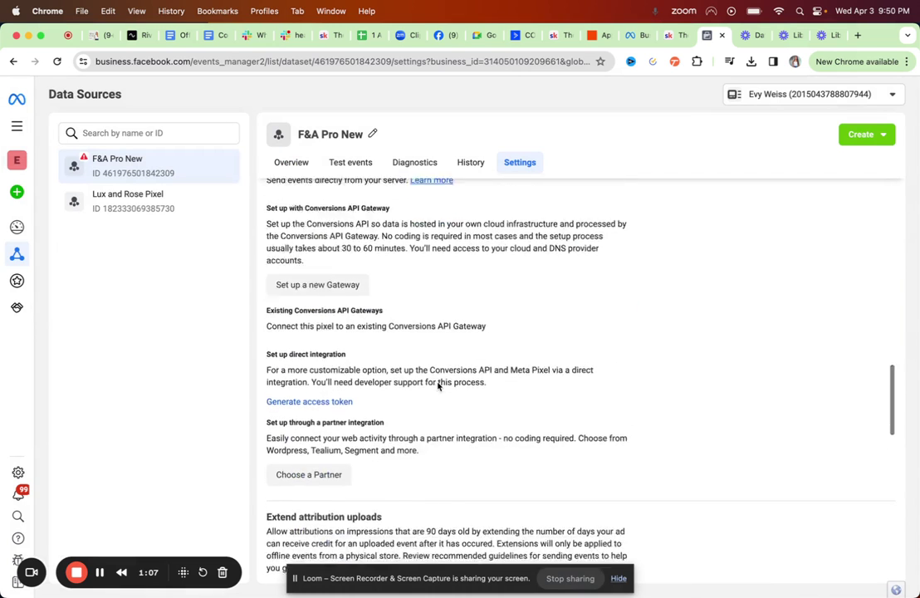
pyautogui.scroll(-10, 438, 384)
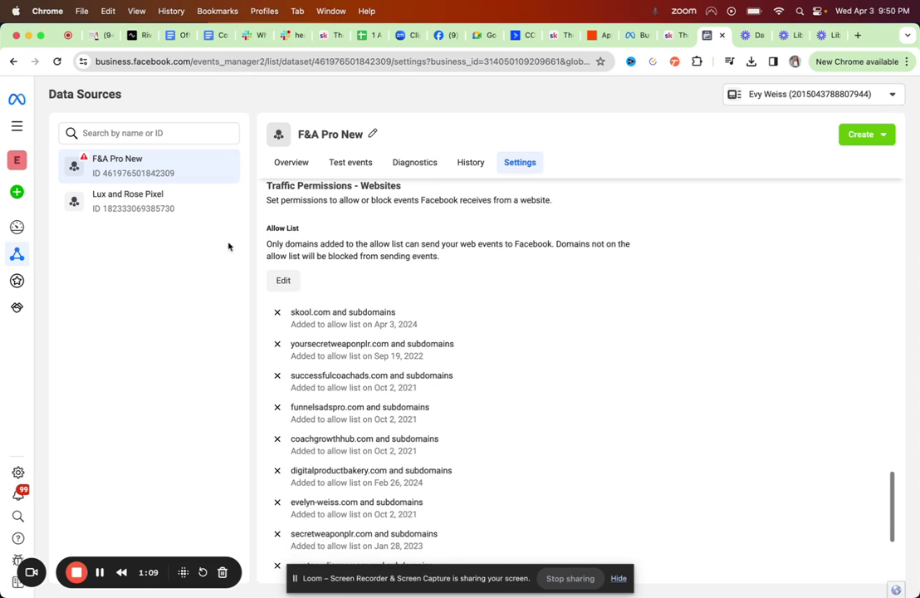
# Step: Submit skool.com to the allowed domains, find it already listed, and return to the Overview
pyautogui.click(291, 281)
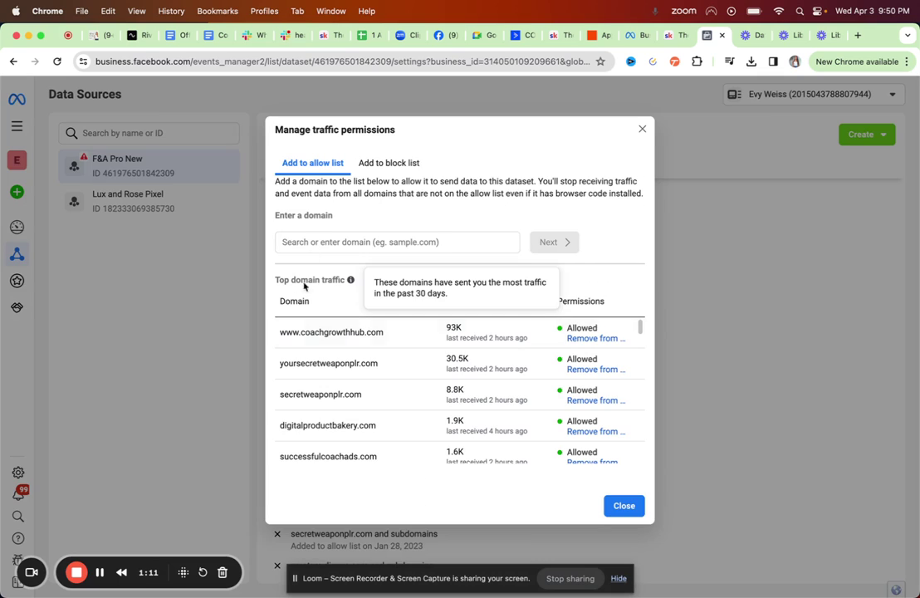
pyautogui.click(313, 242)
pyautogui.write('skool.com')
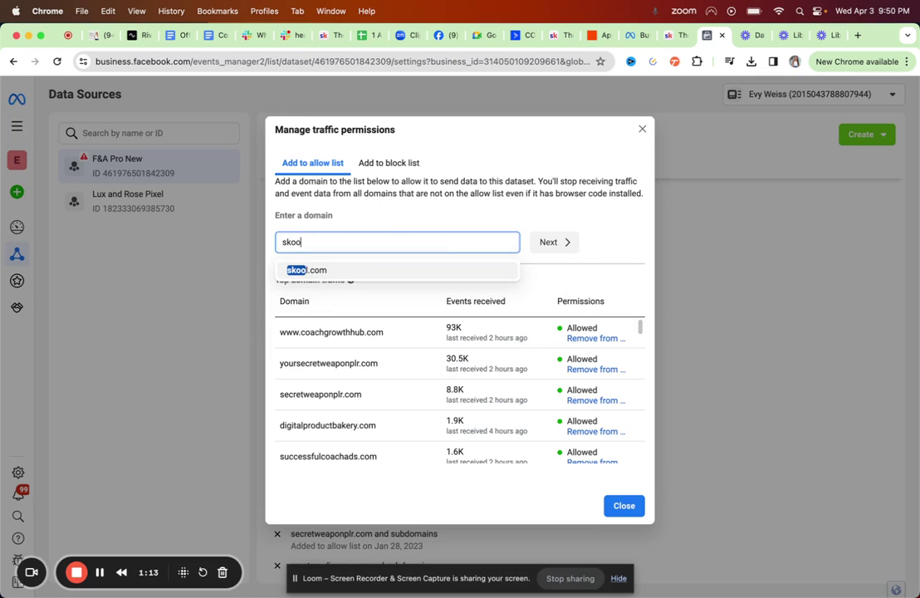
pyautogui.click(549, 241)
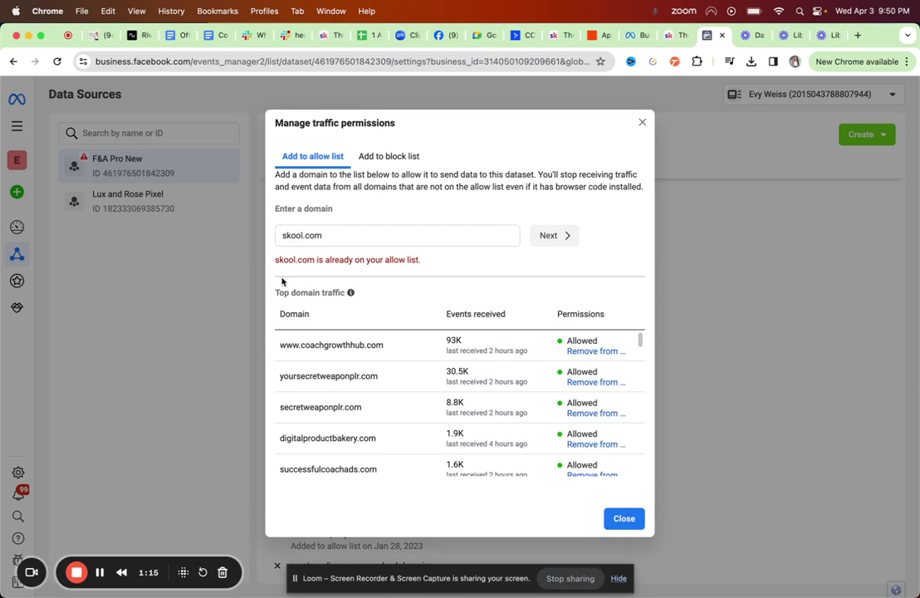
pyautogui.scroll(-10, 555, 434)
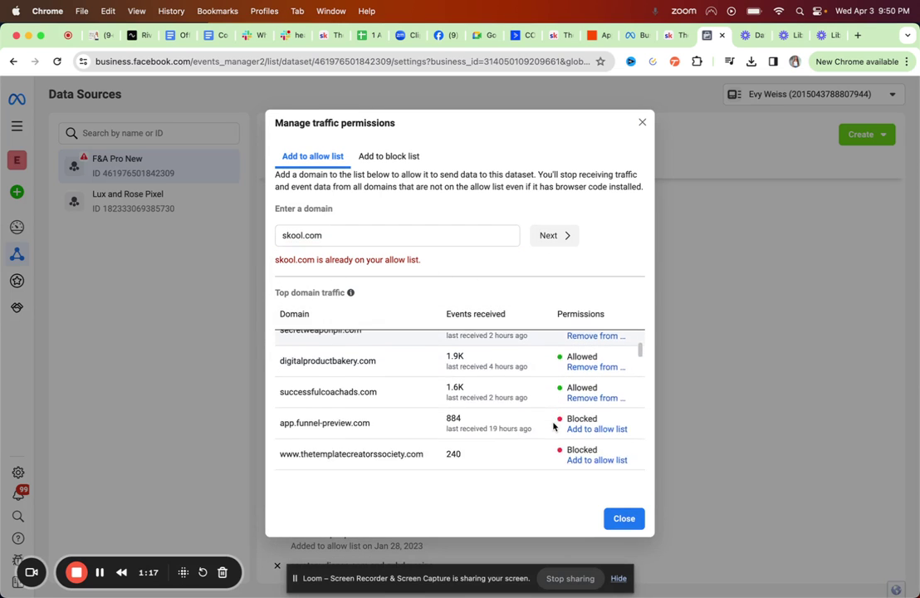
pyautogui.scroll(10, 553, 426)
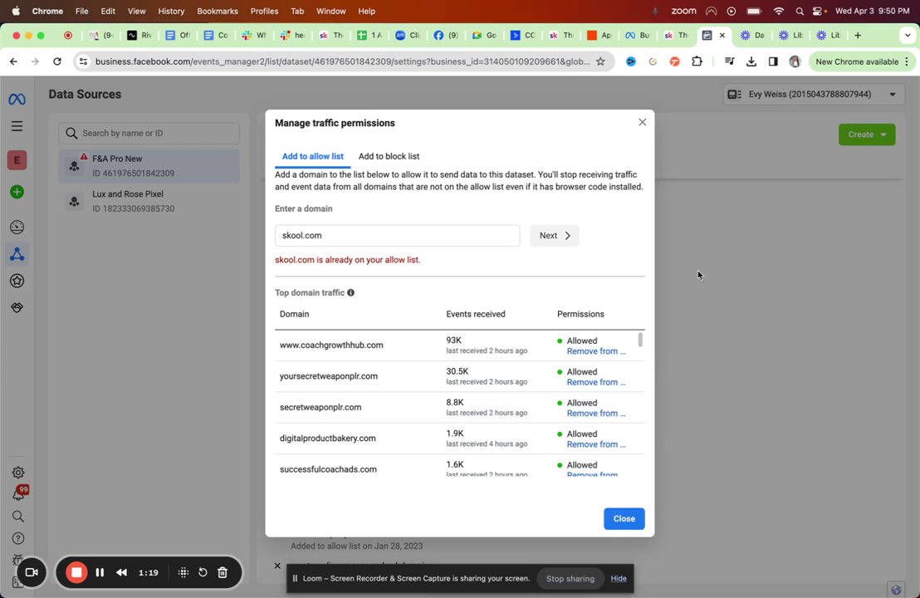
pyautogui.click(642, 123)
pyautogui.scroll(20, 476, 342)
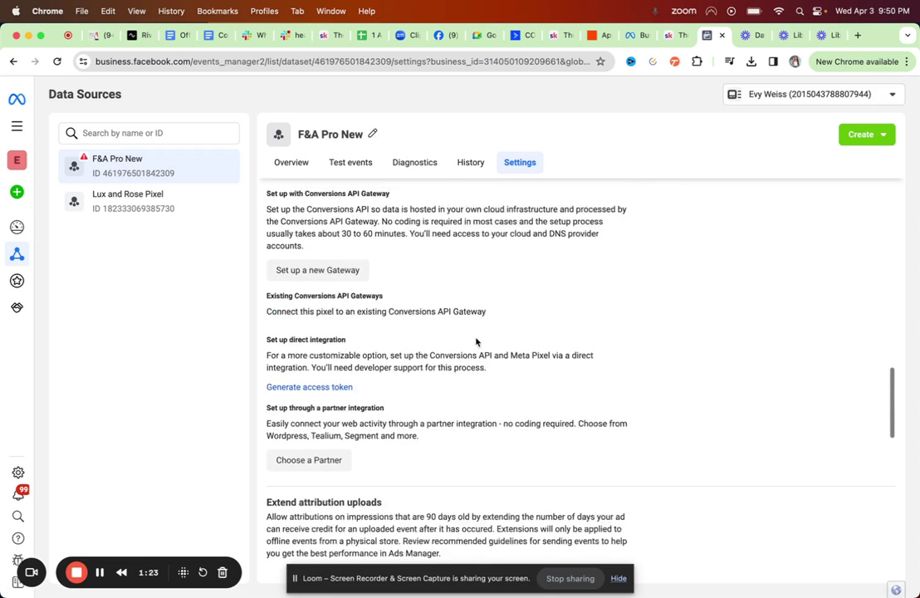
pyautogui.click(284, 163)
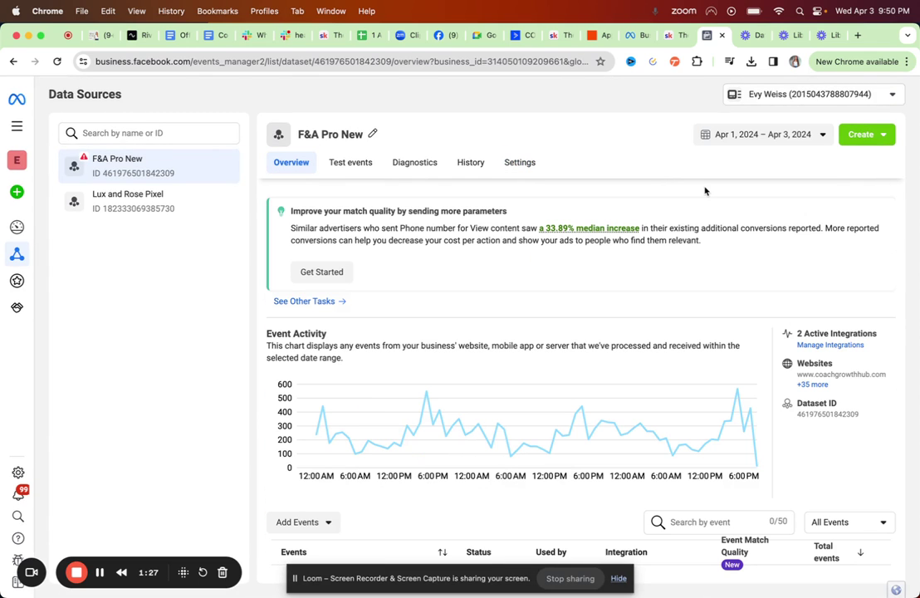
# Step: Open Skool's Meta pixel tracking plugin and disconnect the pixel, confirming the prompt
pyautogui.click(672, 34)
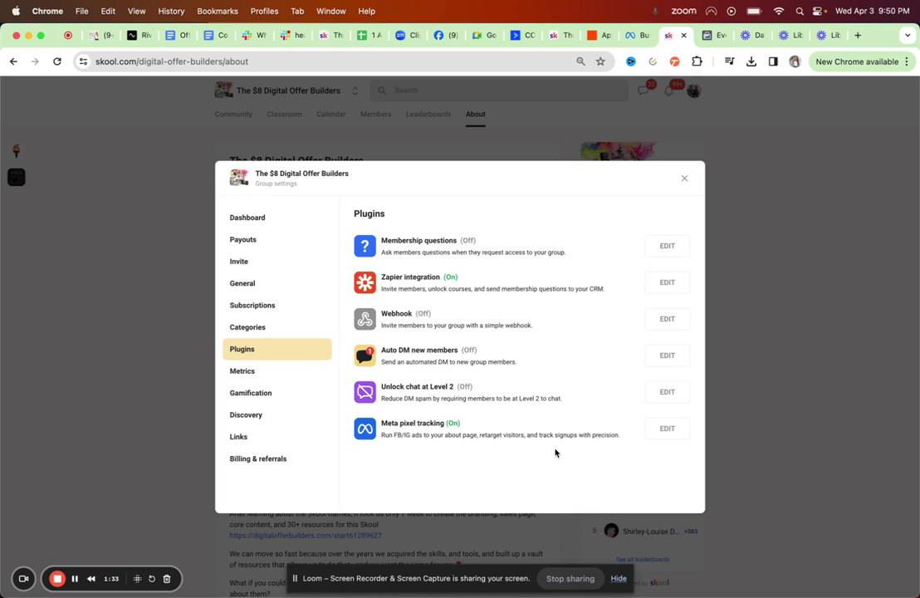
pyautogui.click(677, 430)
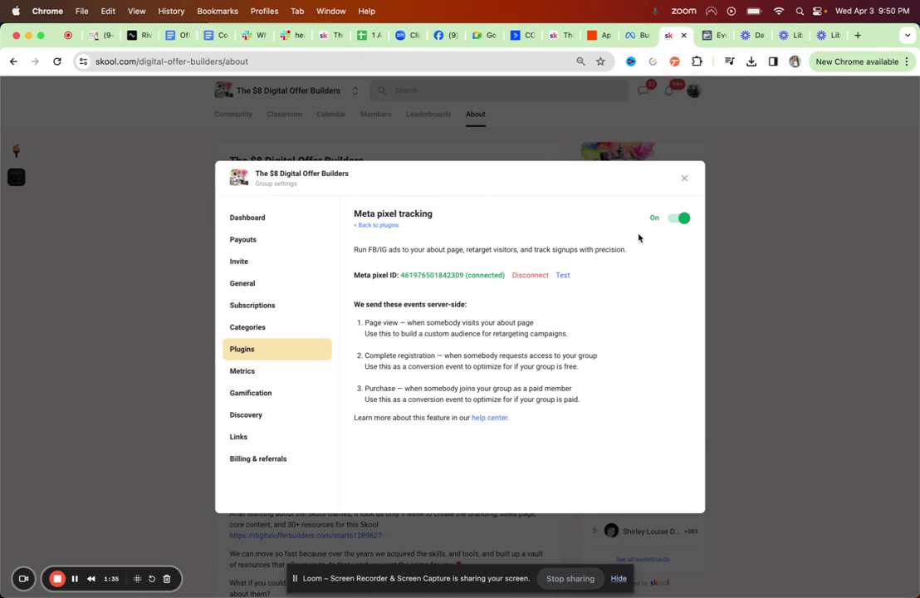
pyautogui.click(531, 275)
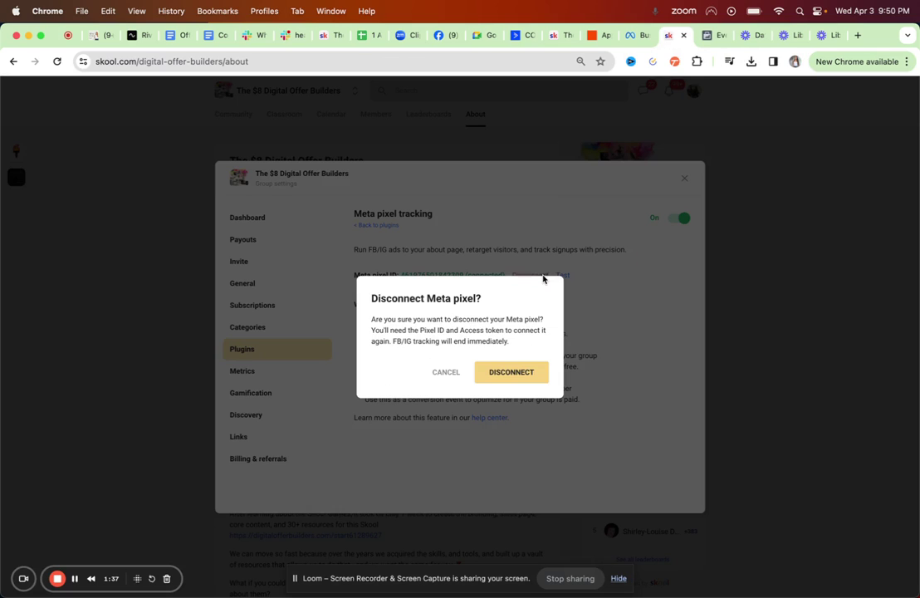
pyautogui.click(516, 376)
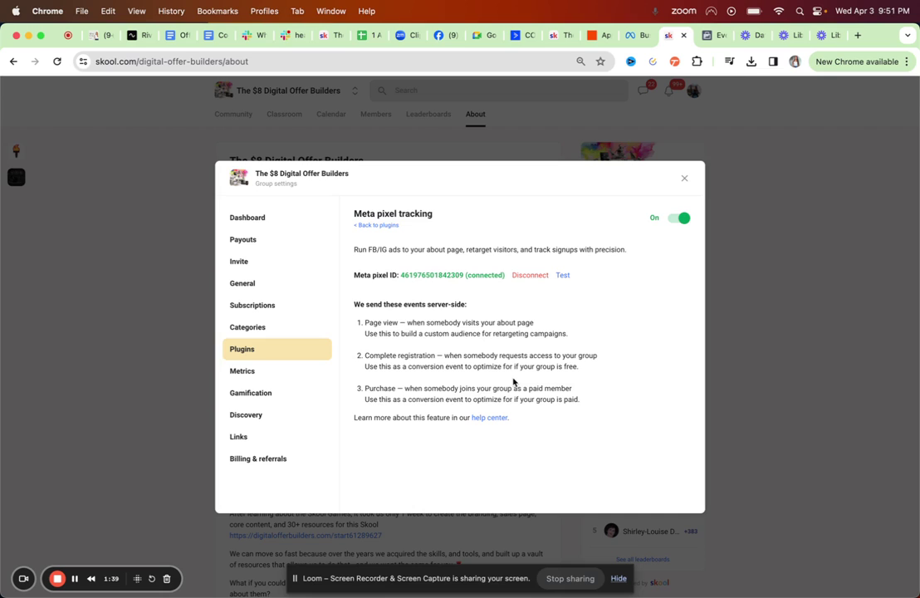
# Step: Copy the F&A Pro New dataset ID from the Events Manager overview
pyautogui.click(707, 34)
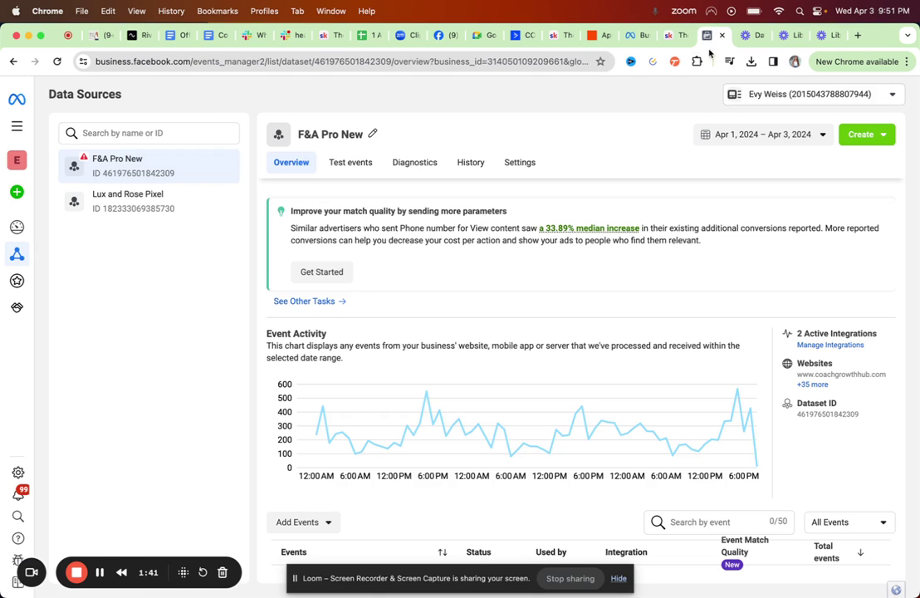
pyautogui.click(830, 415)
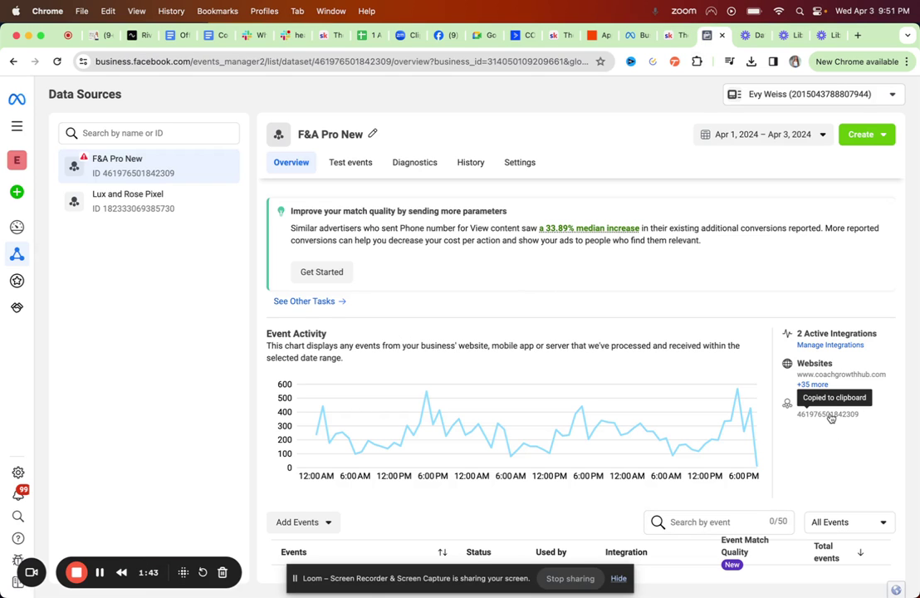
pyautogui.click(752, 38)
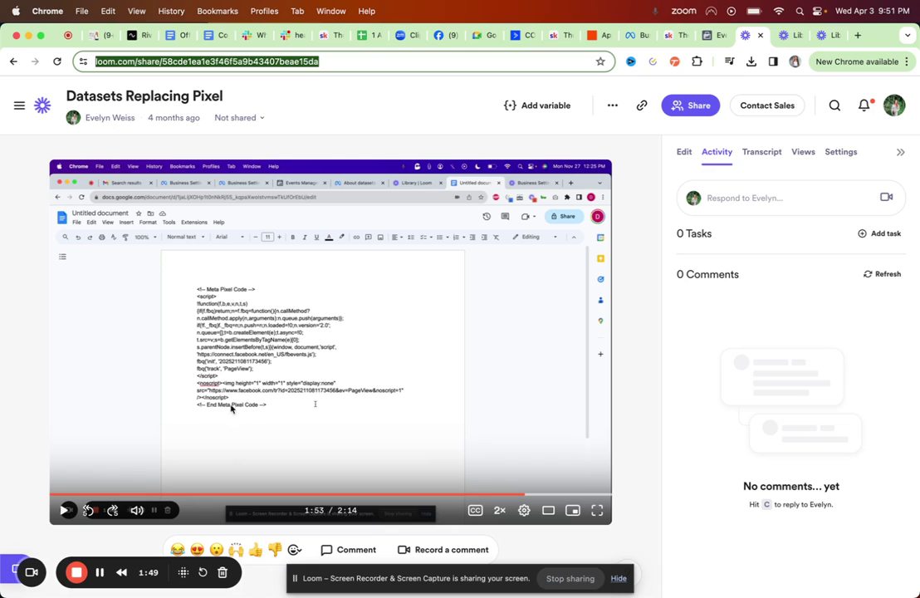
pyautogui.click(716, 36)
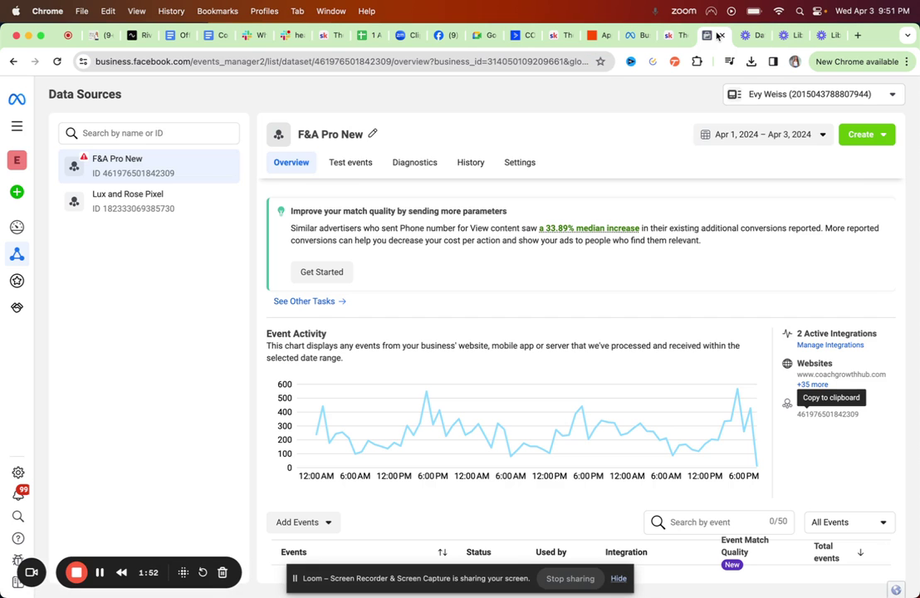
# Step: Paste the dataset ID into the Meta pixel ID field of Skool's Connect Meta pixel form
pyautogui.click(674, 35)
pyautogui.click(409, 283)
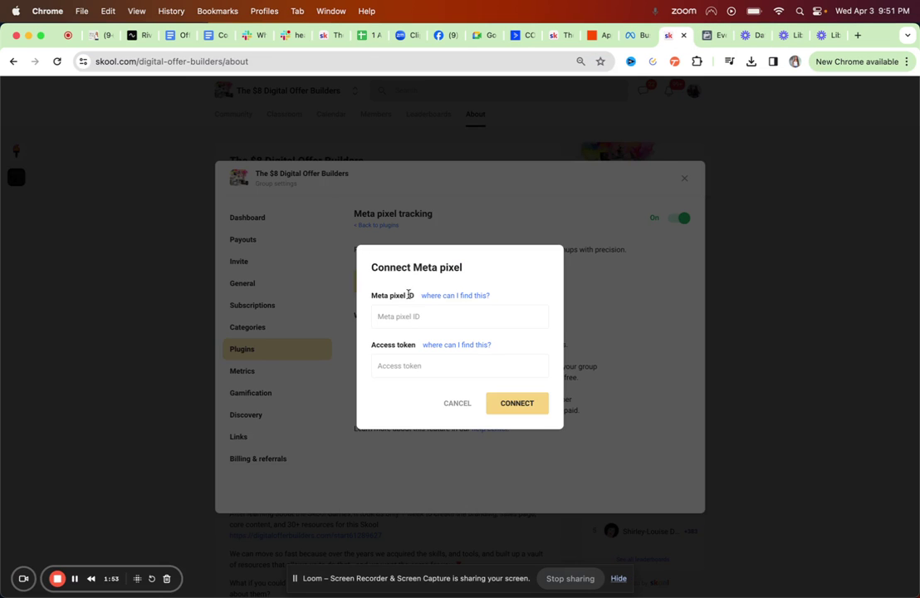
pyautogui.click(403, 322)
pyautogui.press('super+v')
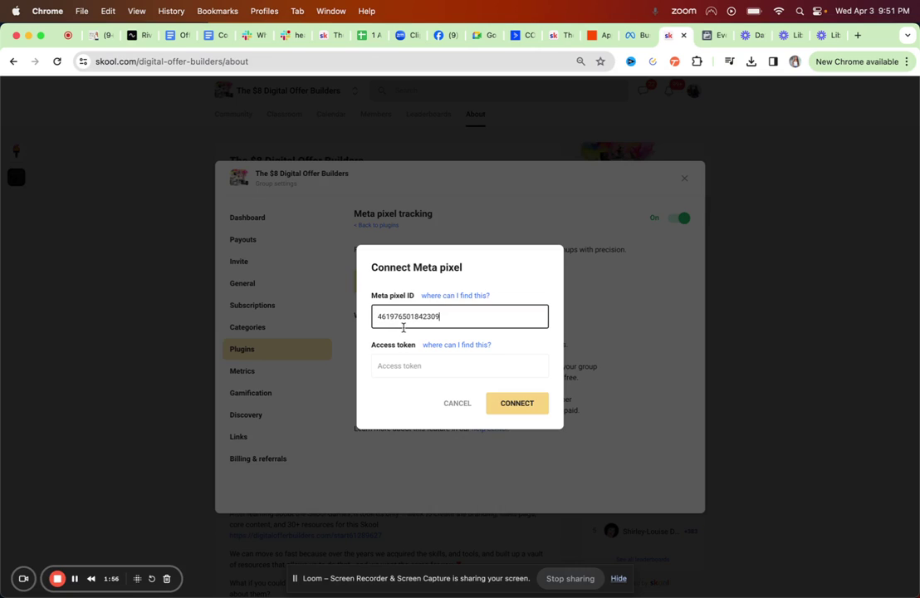
pyautogui.click(710, 35)
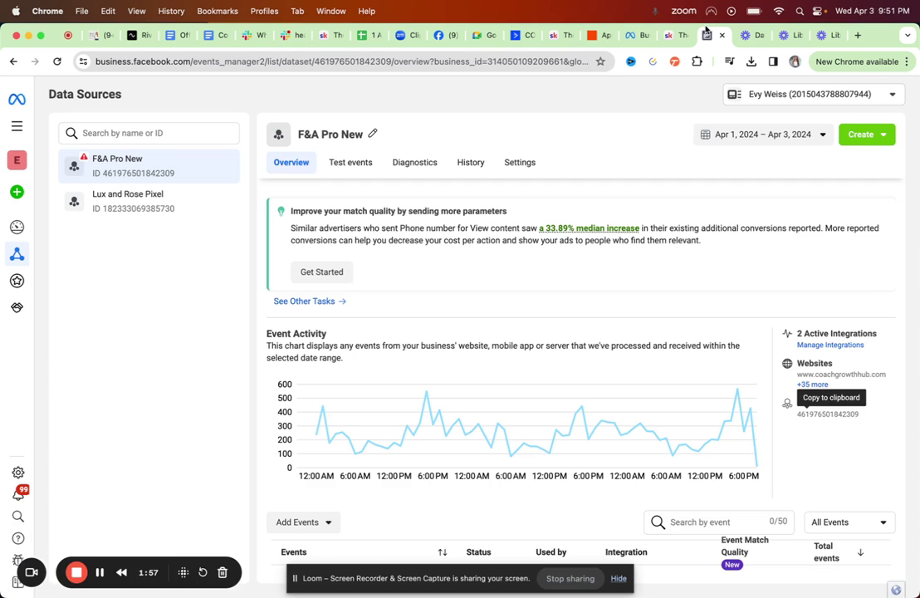
# Step: Generate and copy an access token from the F&A Pro New dataset settings
pyautogui.click(511, 162)
pyautogui.scroll(-15, 382, 419)
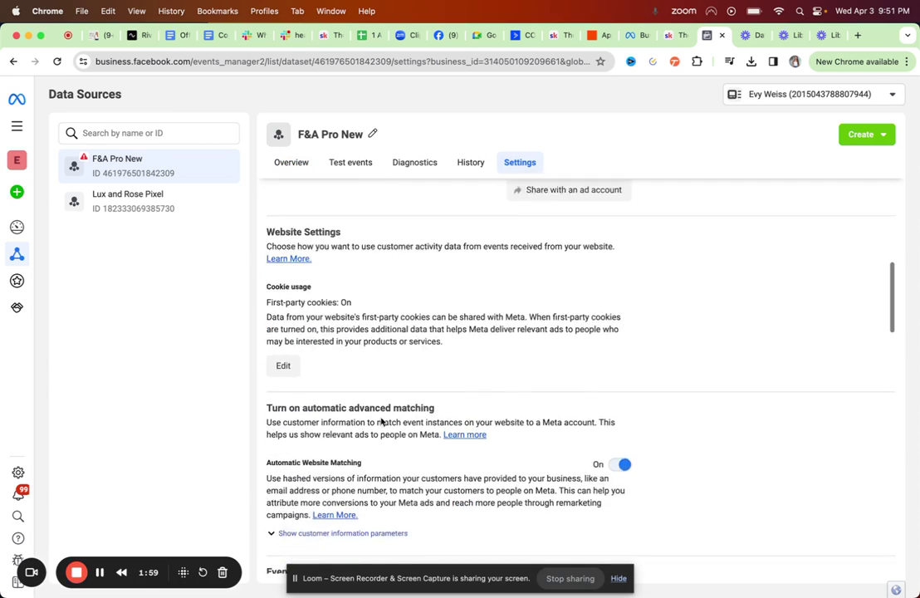
pyautogui.scroll(-5, 382, 422)
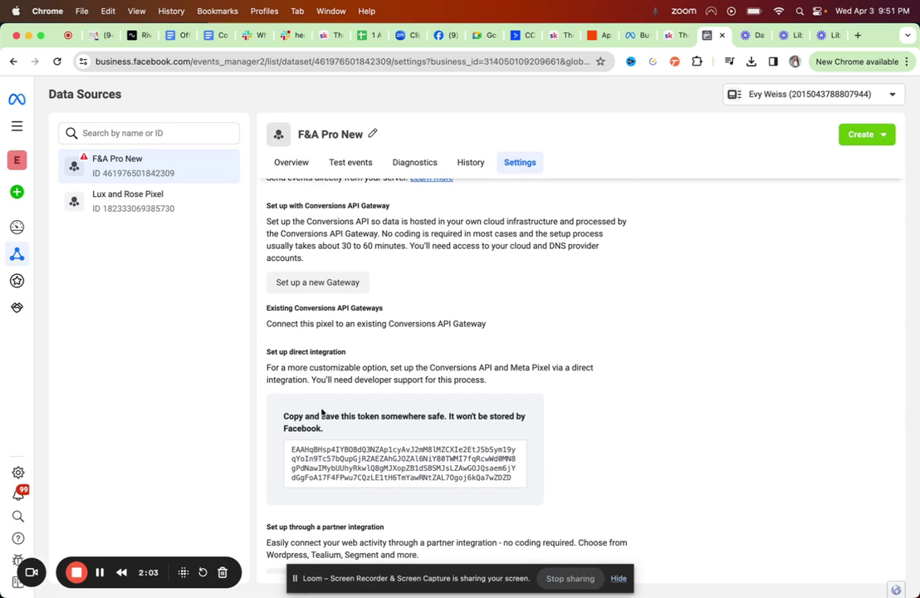
pyautogui.click(390, 463)
# Step: Paste the access token into Skool's Access token field and connect the Meta pixel
pyautogui.hotkey('ctrl', 'shift', 'Tab')
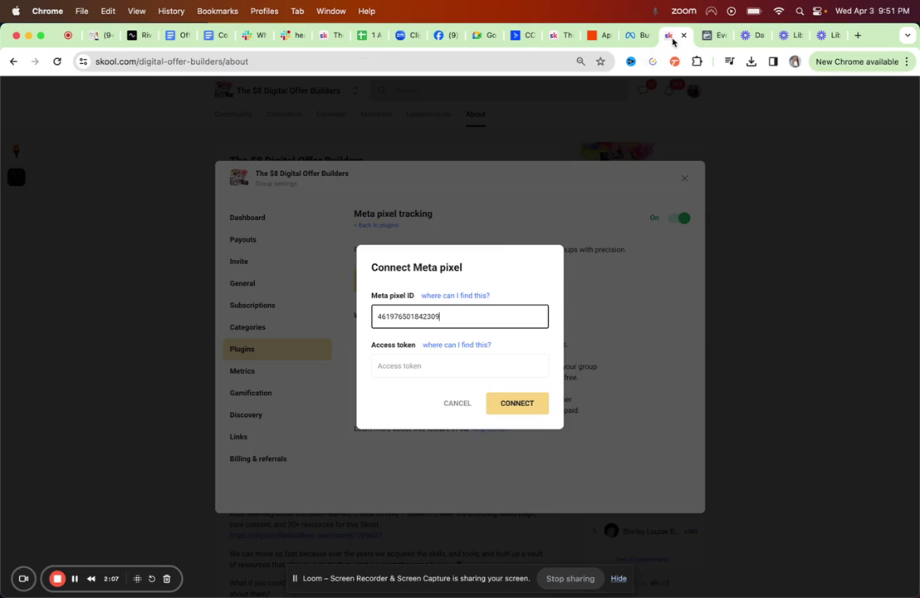
pyautogui.click(412, 365)
pyautogui.press('super+v')
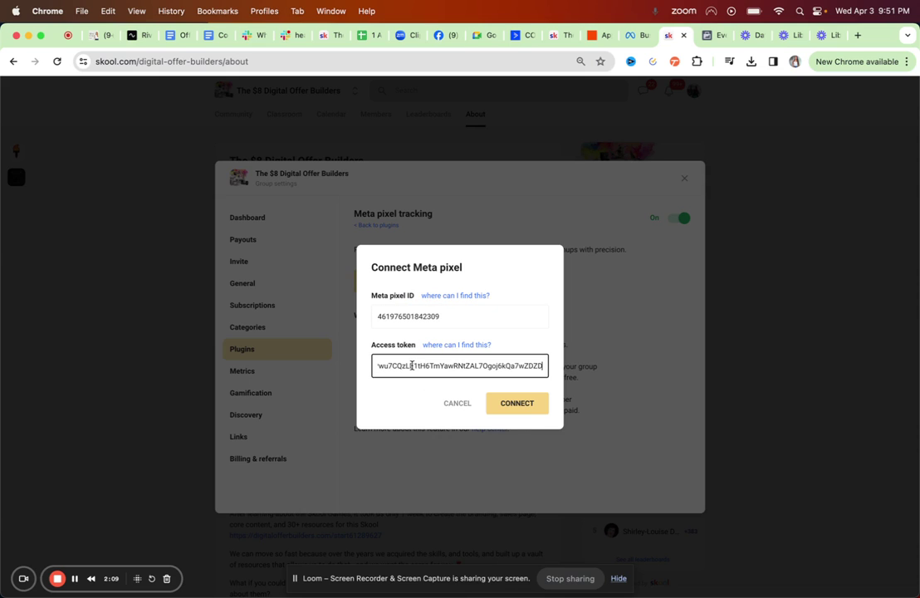
pyautogui.click(524, 410)
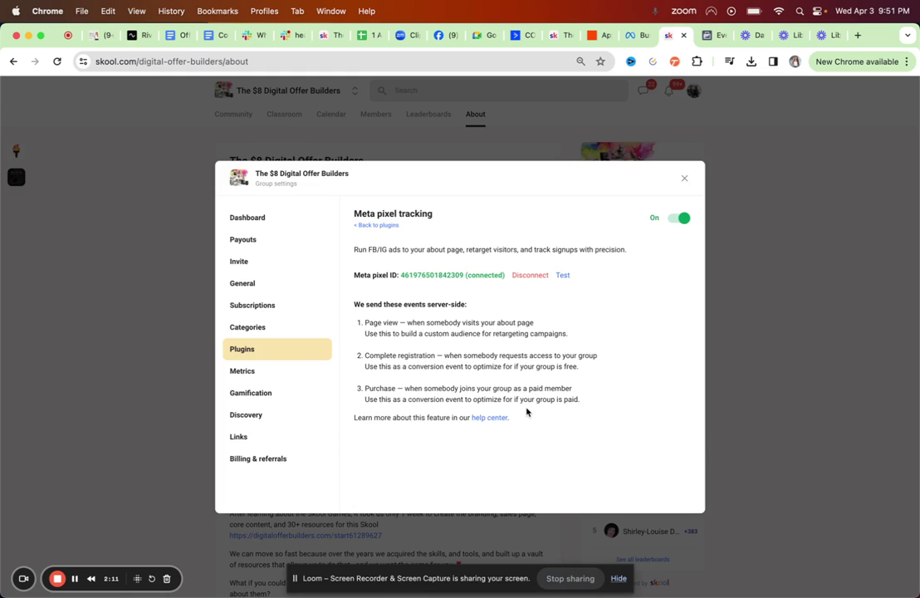
# Step: Check the Events Manager test events page, then return to the Skool group
pyautogui.click(707, 36)
pyautogui.click(349, 166)
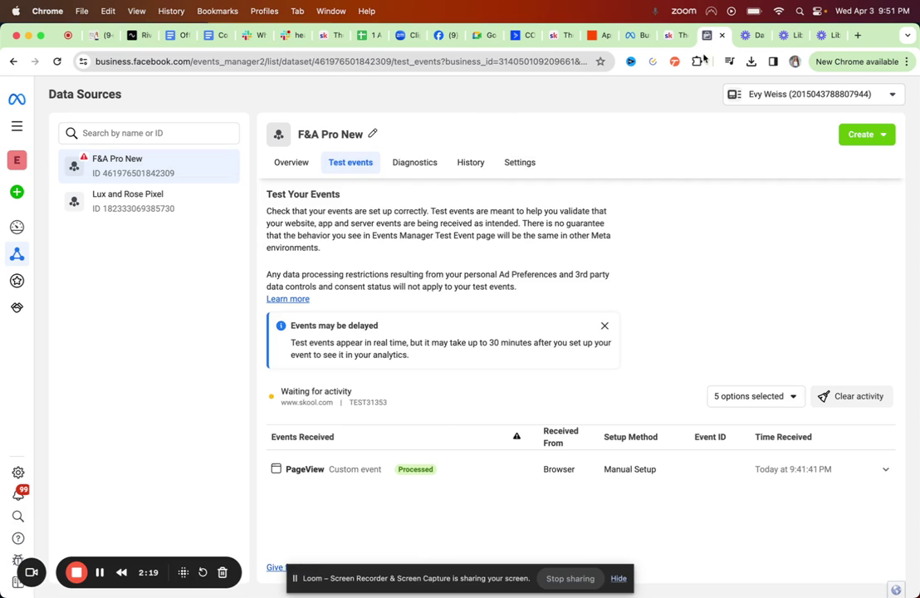
pyautogui.click(664, 39)
# Step: Reload Skool's About page and check Events Manager test events for the new PageView at 9:51:48 PM
pyautogui.click(685, 179)
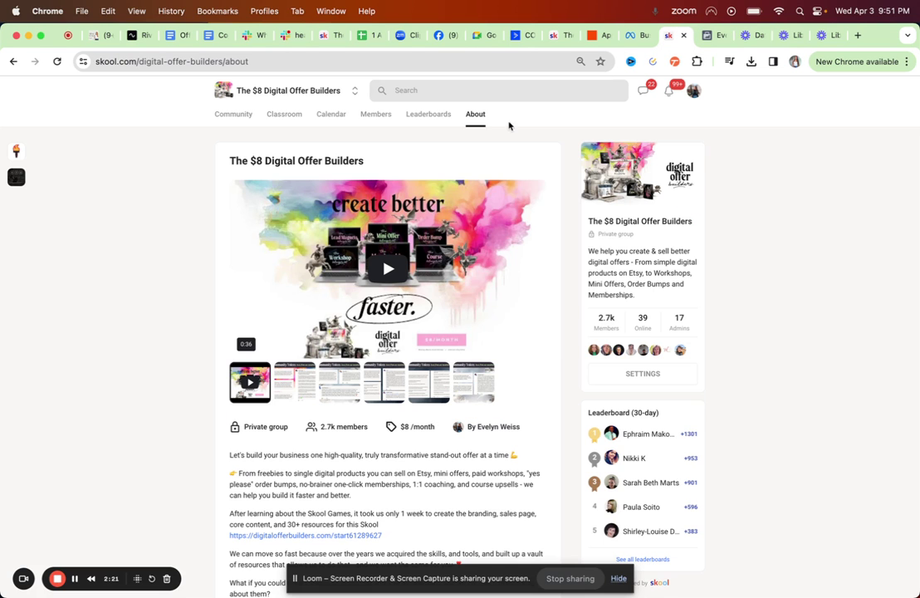
pyautogui.rightClick(478, 113)
pyautogui.rightClick(240, 62)
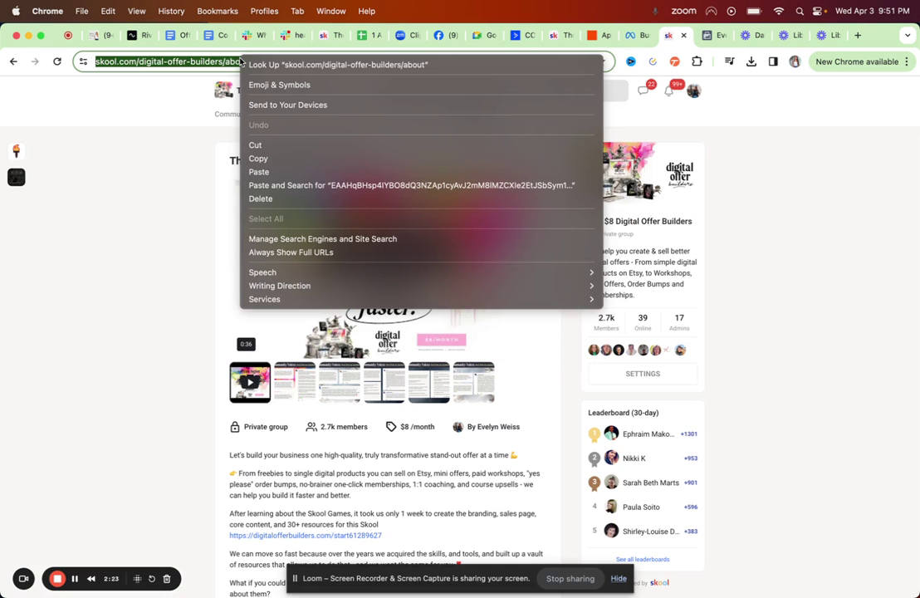
pyautogui.click(240, 61)
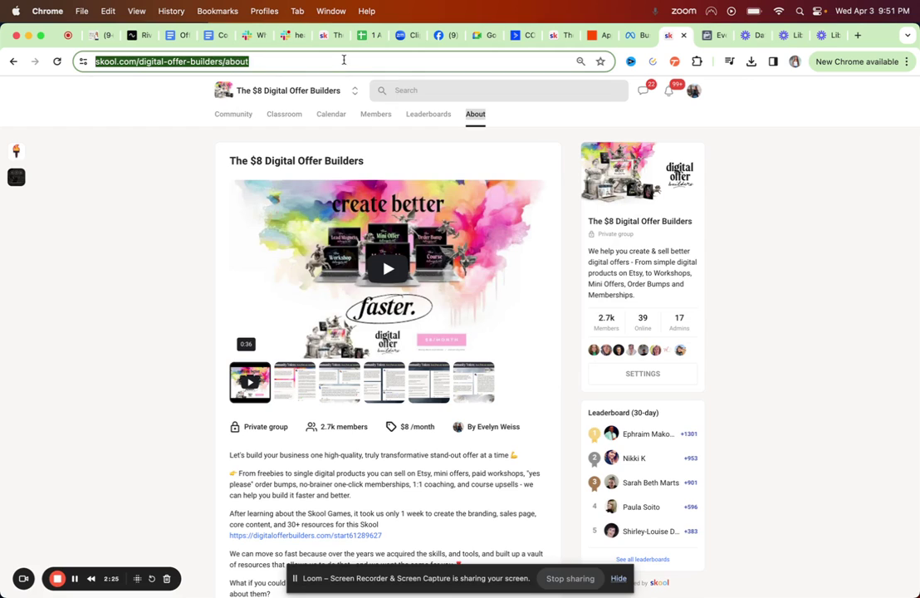
pyautogui.press('Return')
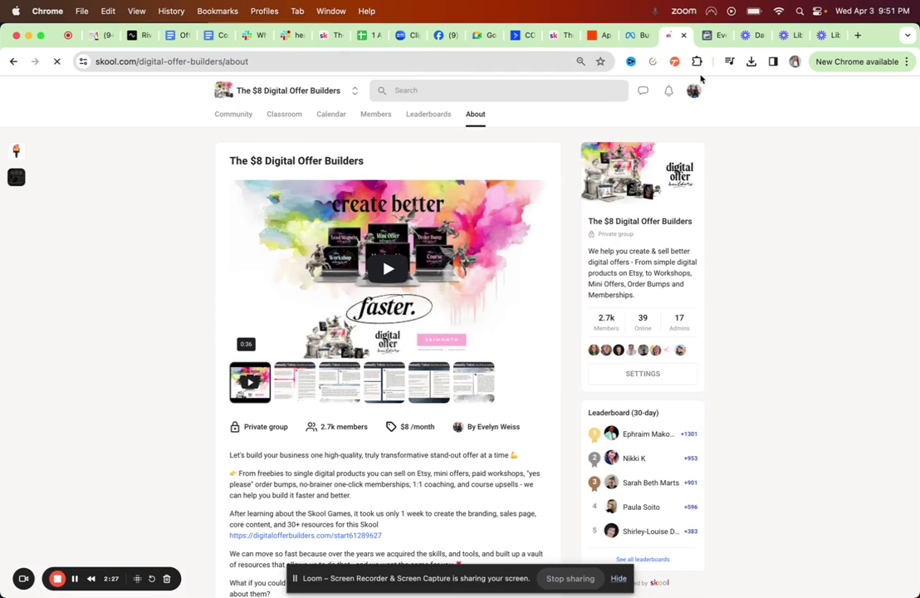
pyautogui.click(705, 35)
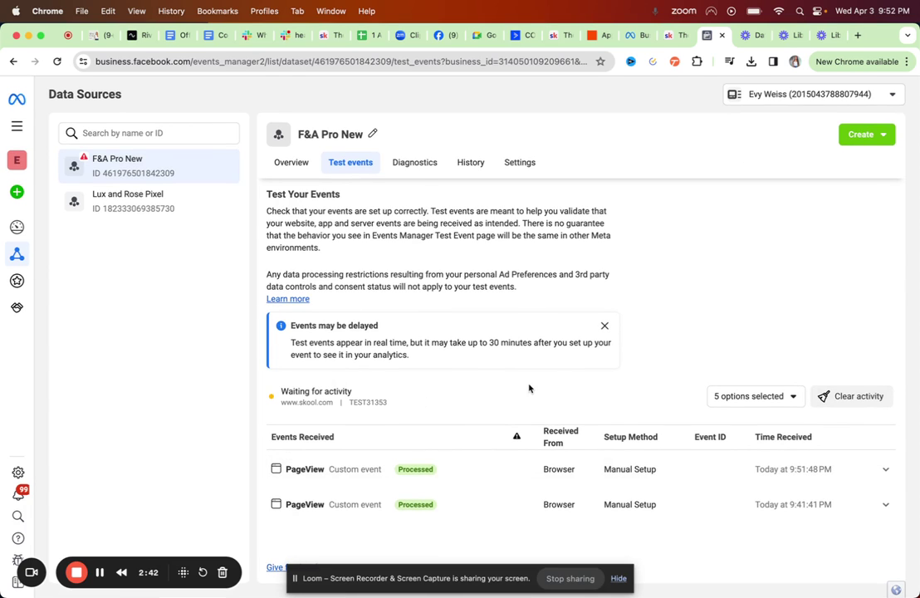
# Step: Cycle back to the test events list, where a third PageView appears at 9:52:07 PM
pyautogui.click(673, 36)
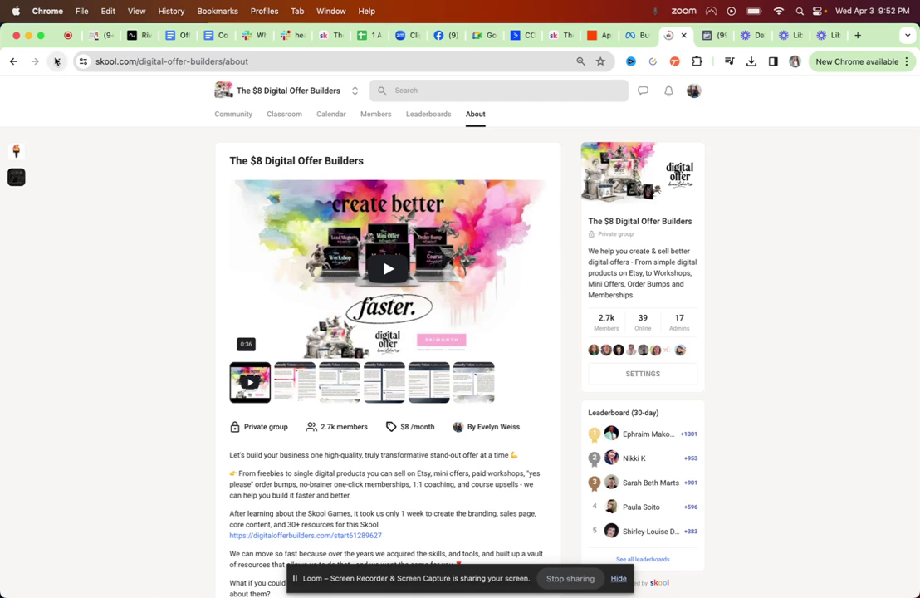
pyautogui.click(636, 36)
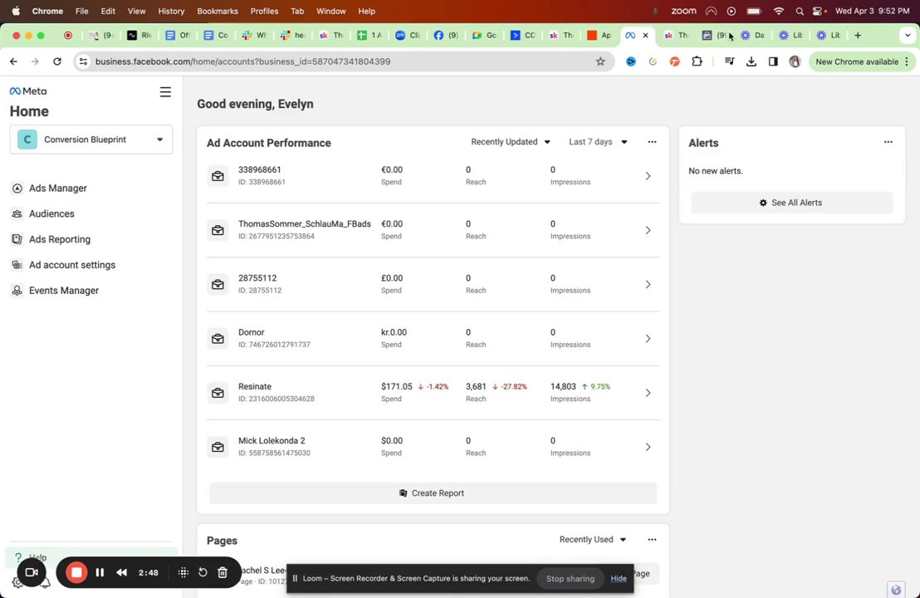
pyautogui.click(752, 36)
pyautogui.click(710, 35)
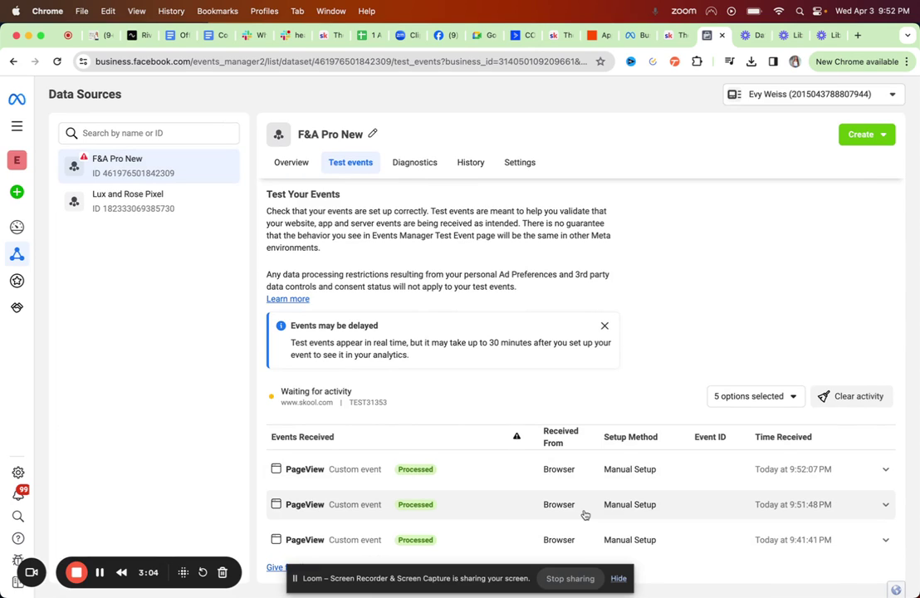
# Step: Show PageView in the F&A Pro New Overview: active, 11.7K total events, 6.3/10 match quality
pyautogui.click(291, 162)
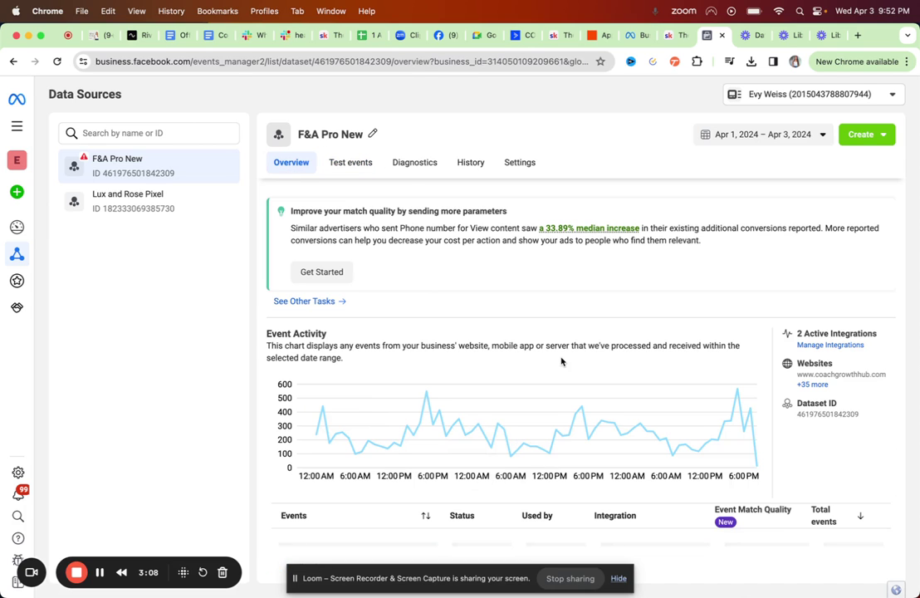
pyautogui.scroll(-5, 555, 532)
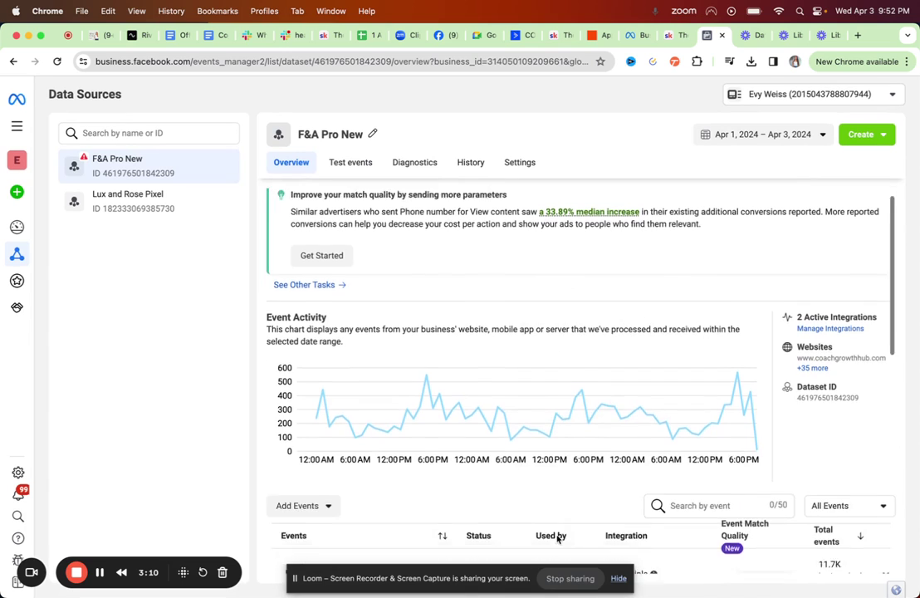
pyautogui.scroll(-1, 557, 540)
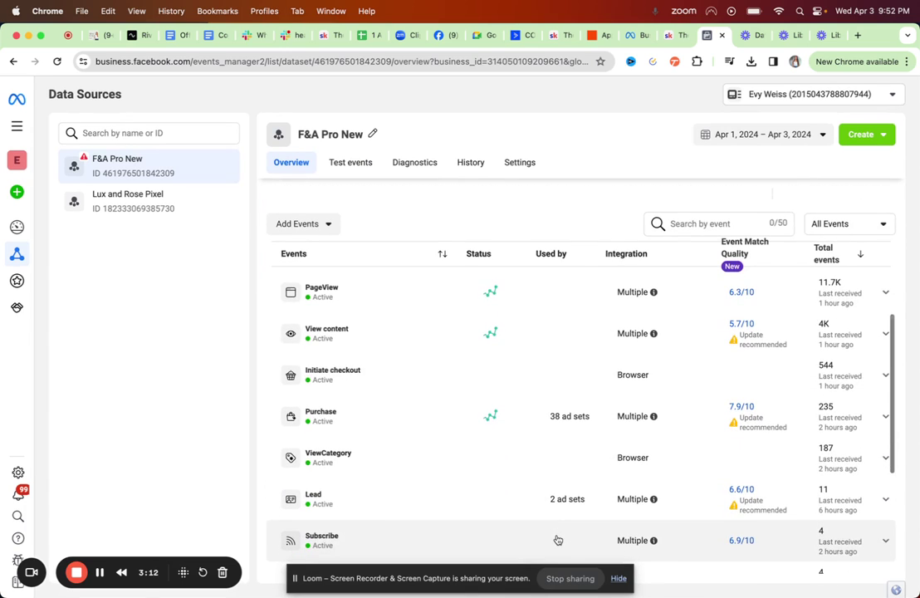